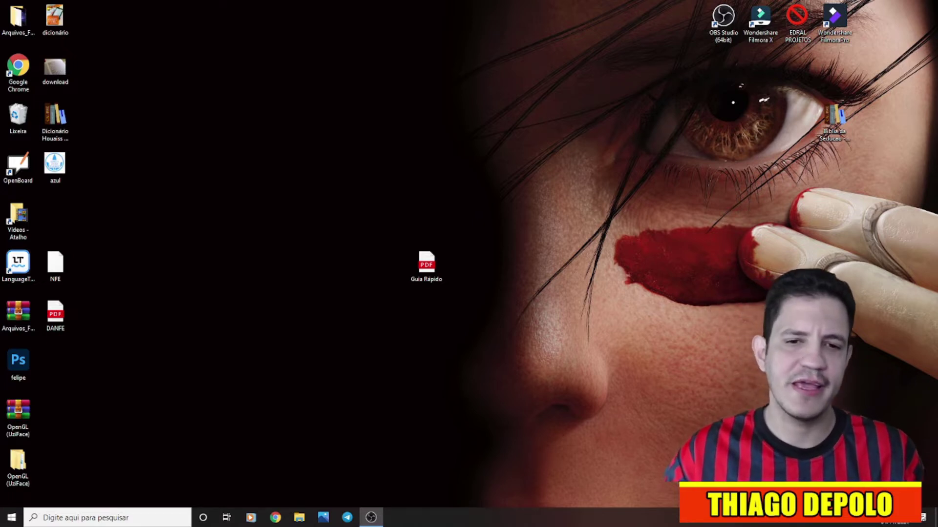
Drag the Guia Rápido PDF icon to a spot higher on the desktop
left_click_drag(420, 263, 421, 218)
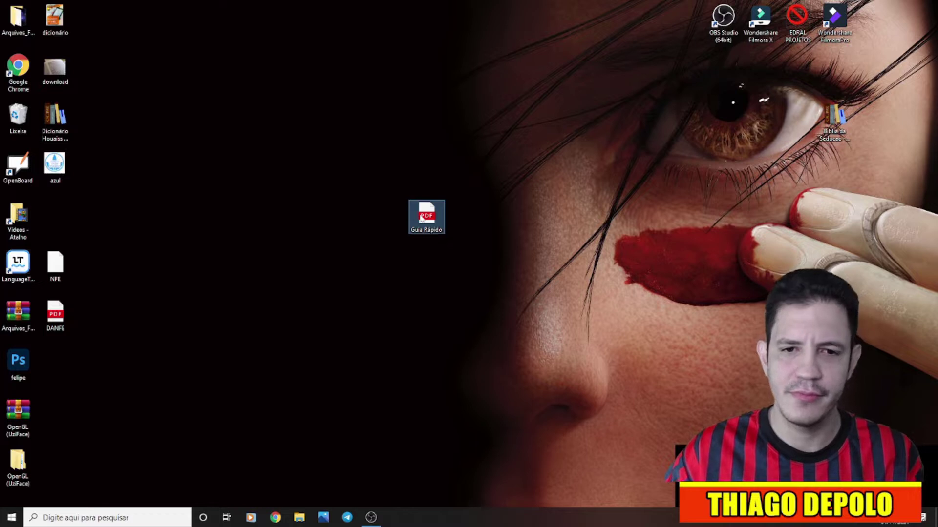
Open Guia Rápido.pdf with Google Chrome through the Abrir com menu
right_click(421, 216)
mouse_move(339, 270)
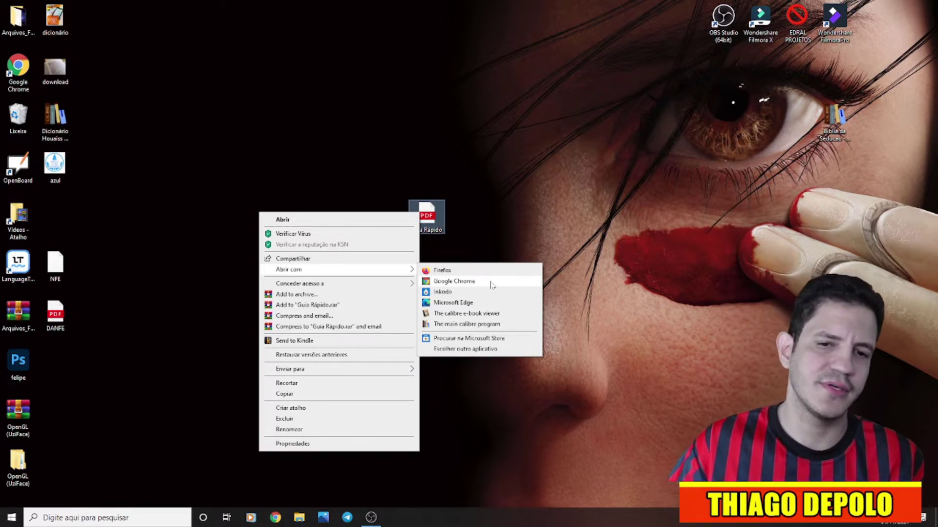
left_click(460, 282)
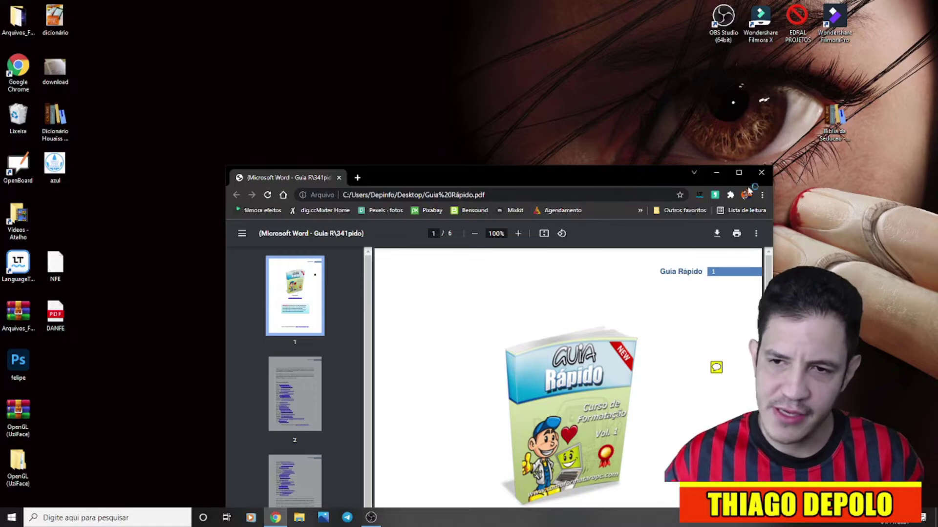
Maximize Chrome and scroll through the guide to page 6, 'Considerações Finais'
left_click(738, 173)
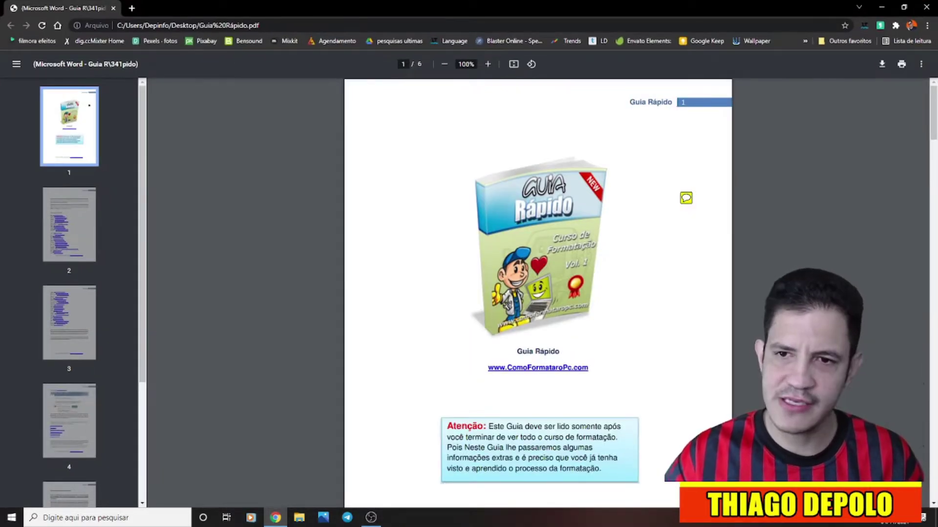
scroll(669, 118, "down", 7)
scroll(663, 123, "down", 10)
scroll(662, 127, "down", 8)
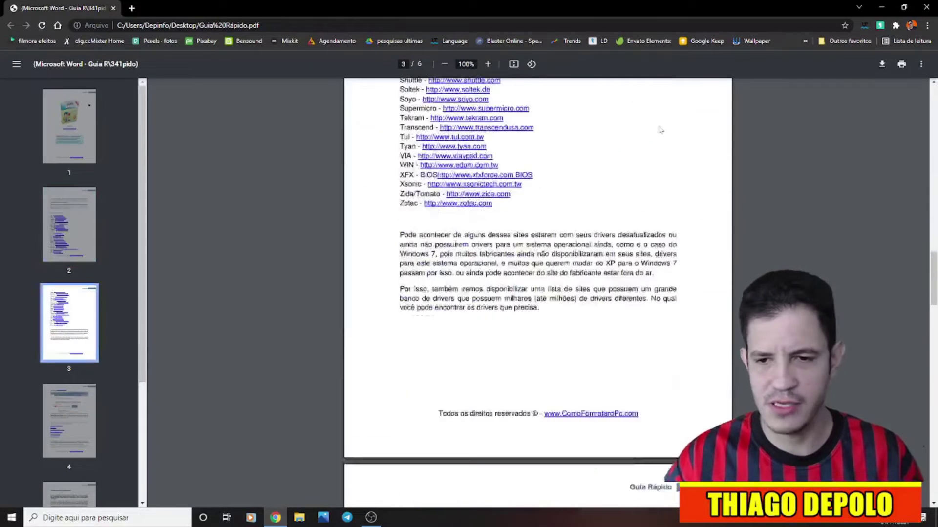
scroll(654, 146, "down", 9)
scroll(650, 162, "up", 9)
scroll(645, 173, "down", 10)
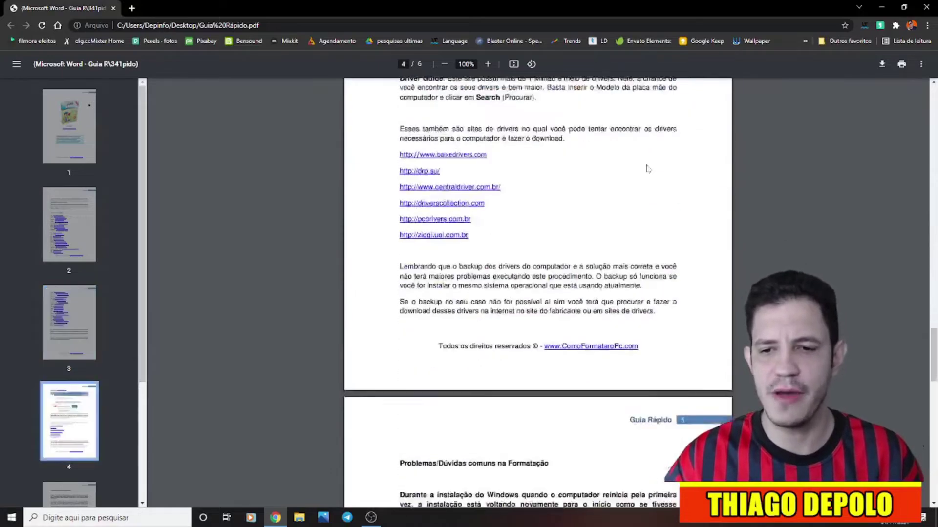
scroll(645, 171, "down", 10)
scroll(645, 171, "down", 10)
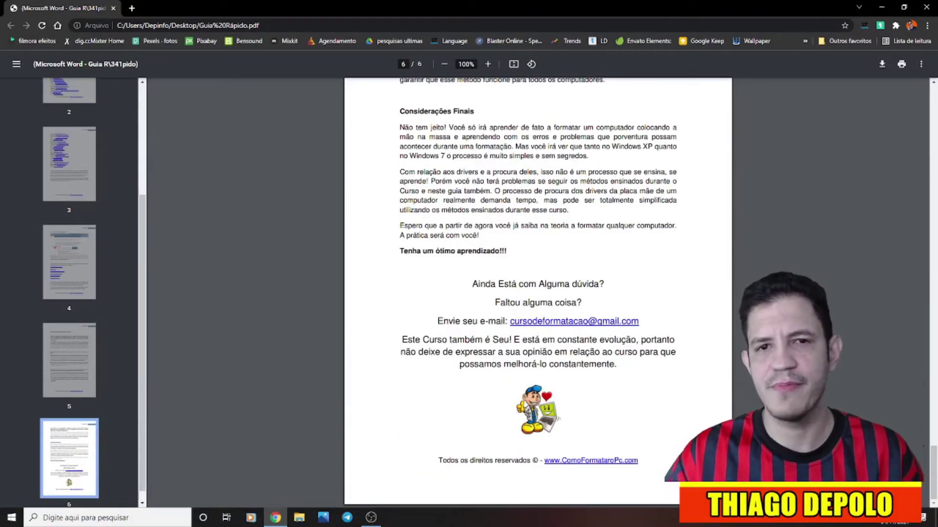
Open the print dialog for the guide and scroll its six-page preview down and back up
left_click(901, 70)
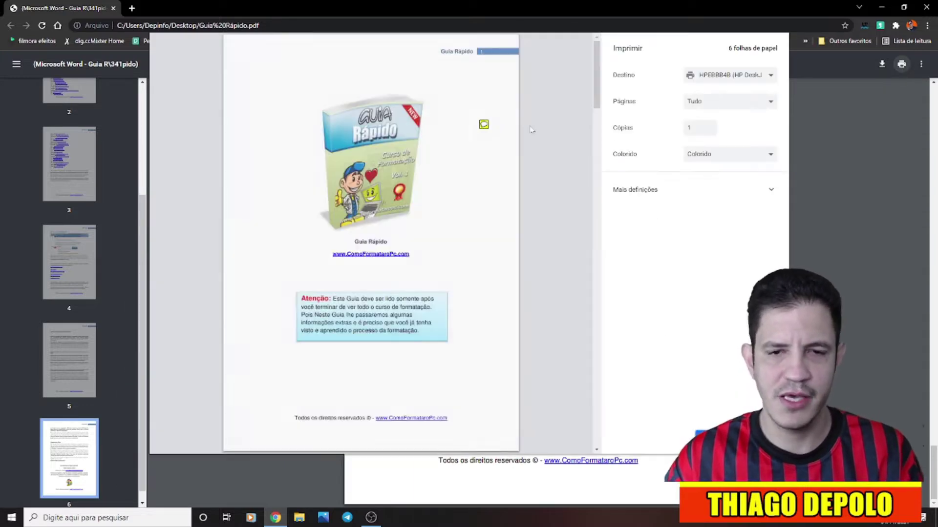
scroll(557, 142, "down", 5)
scroll(557, 142, "down", 10)
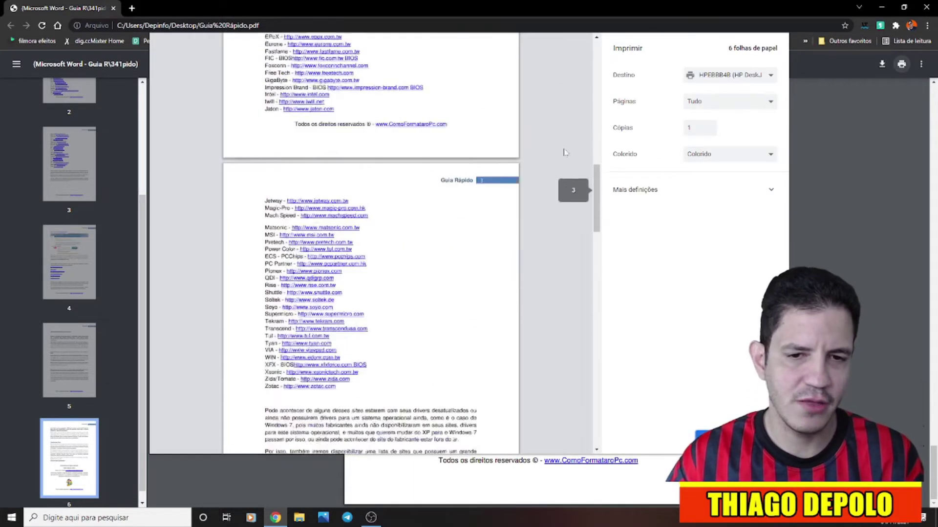
scroll(558, 149, "down", 10)
scroll(560, 157, "down", 10)
scroll(561, 165, "down", 10)
scroll(562, 165, "up", 10)
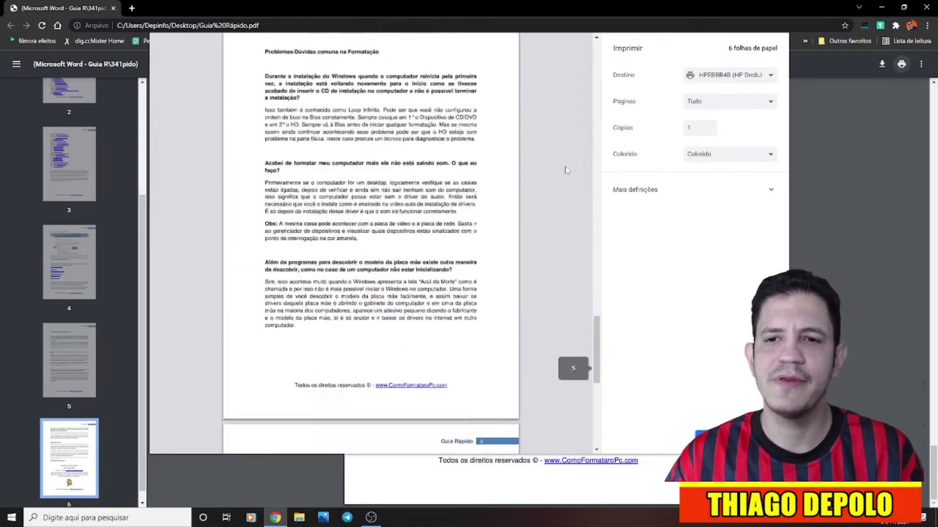
scroll(561, 166, "up", 10)
scroll(562, 167, "up", 10)
scroll(562, 168, "up", 10)
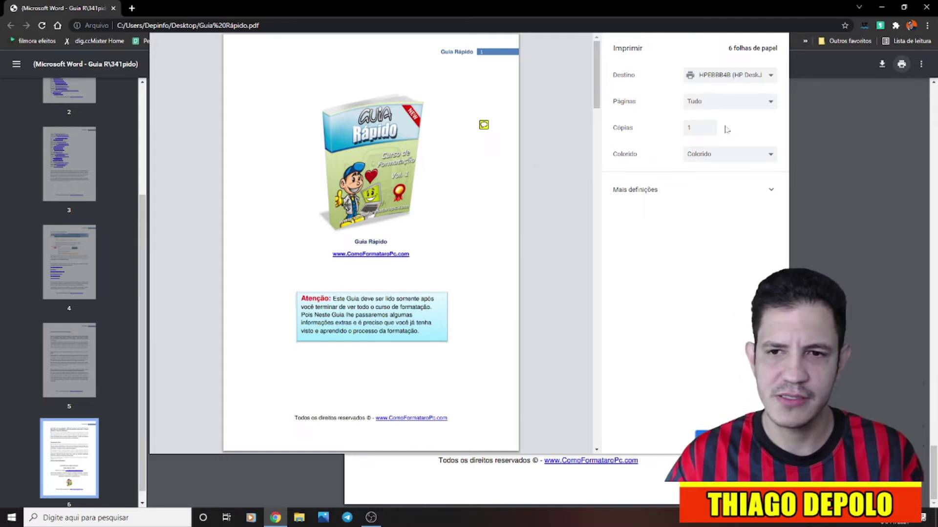
Choose a Personalizado page range, enter 1-5, then change it to 3-5
left_click(725, 104)
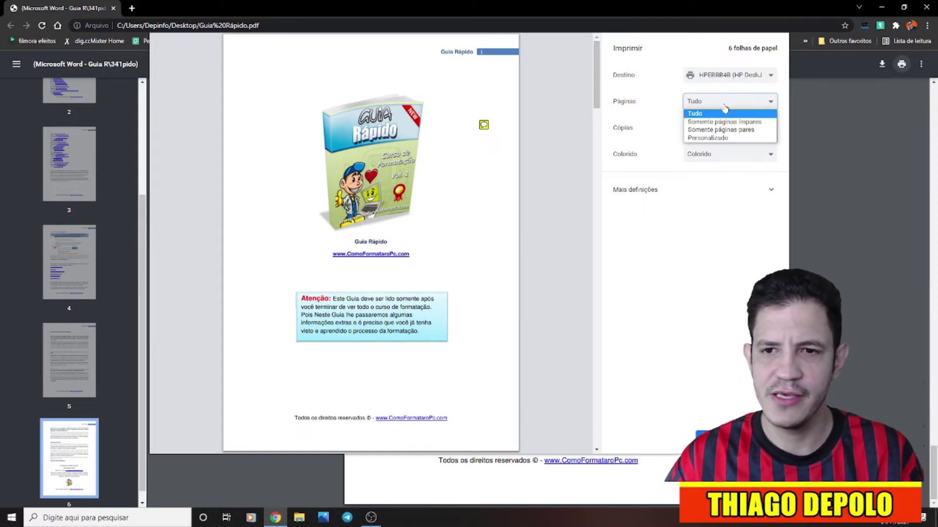
left_click(719, 138)
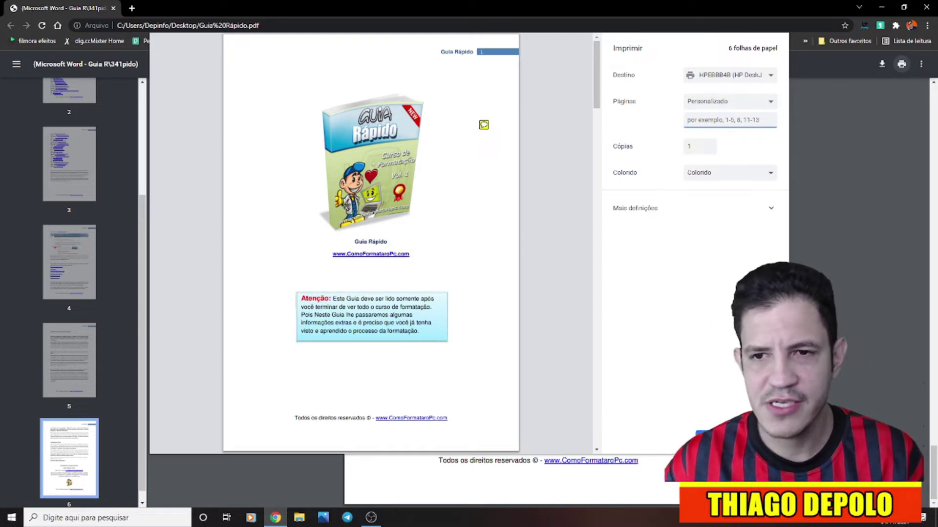
type("1")
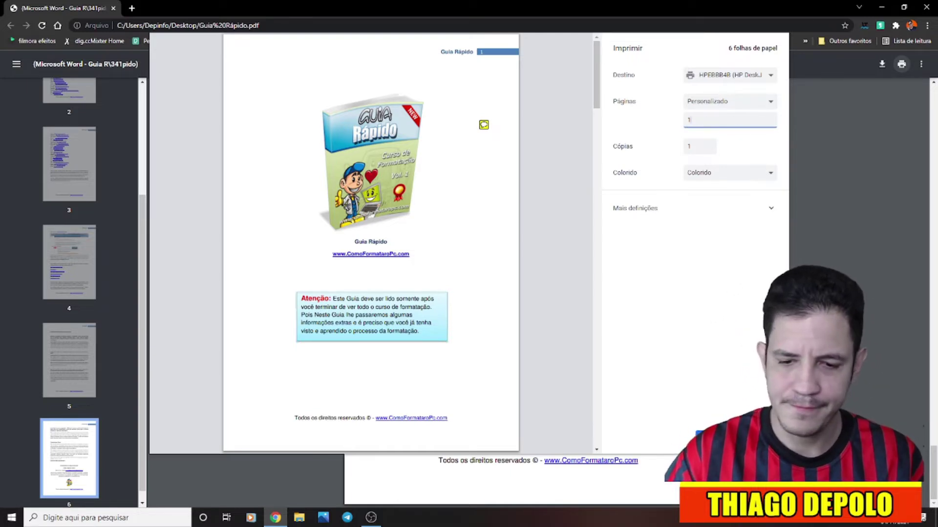
type("-5")
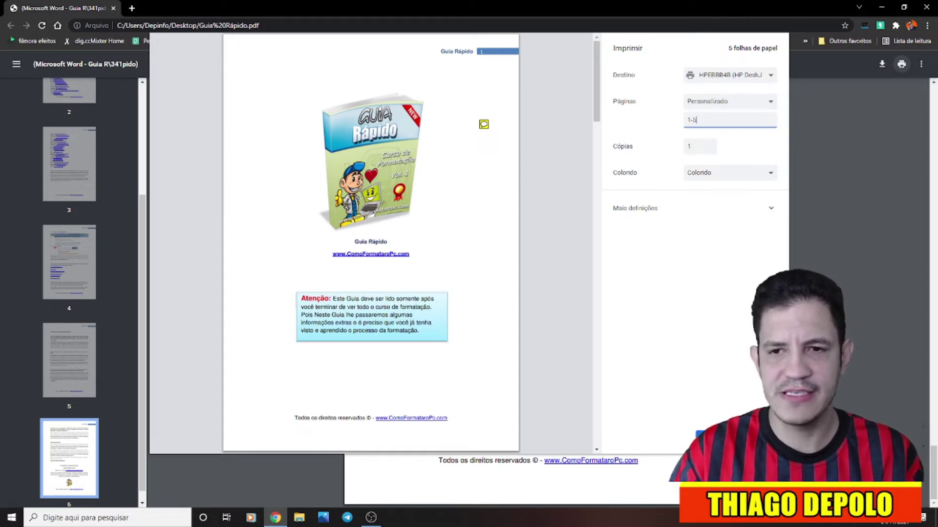
mouse_move(592, 90)
left_mouse_down()
mouse_move(603, 430)
mouse_move(597, 74)
left_mouse_up()
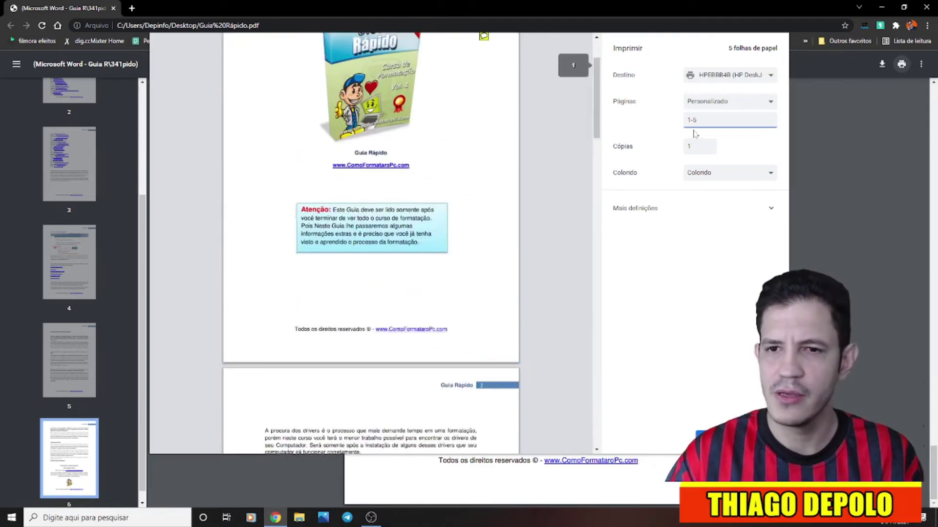
key("BackSpace")
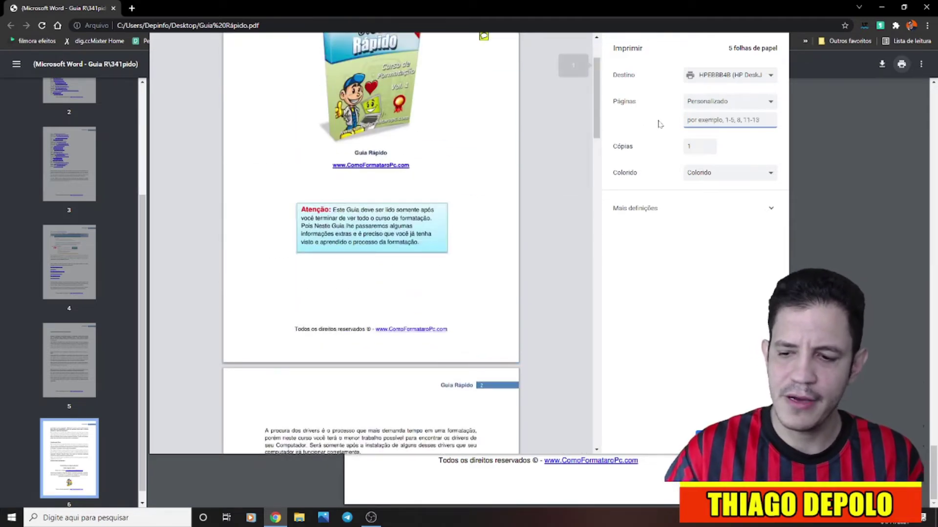
type("3-5")
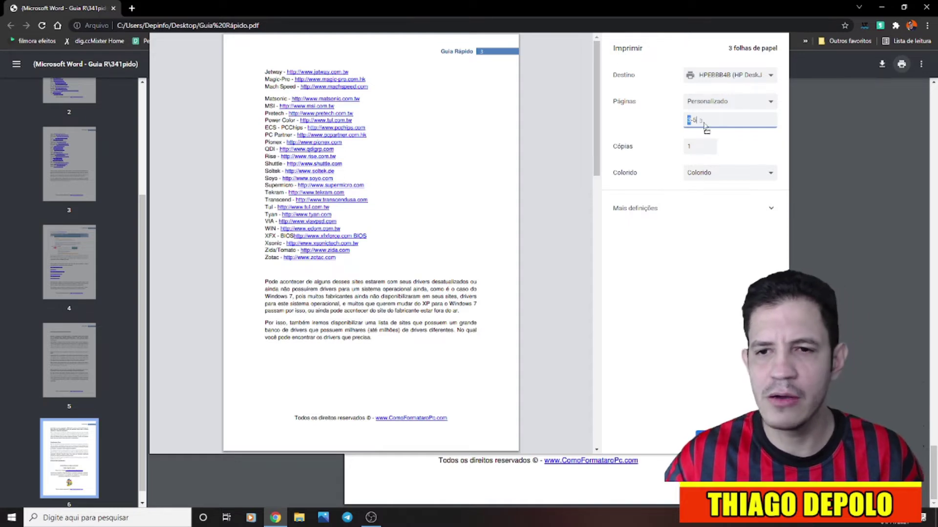
Rework the custom page range through 2-4 and 3, finally entering 1,3,6
key("Delete")
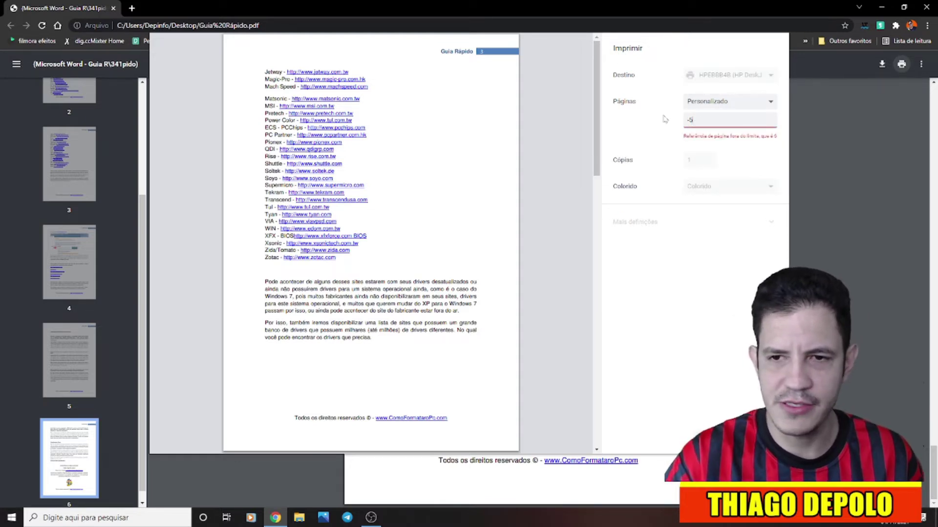
key("BackSpace")
key("BackSpace")
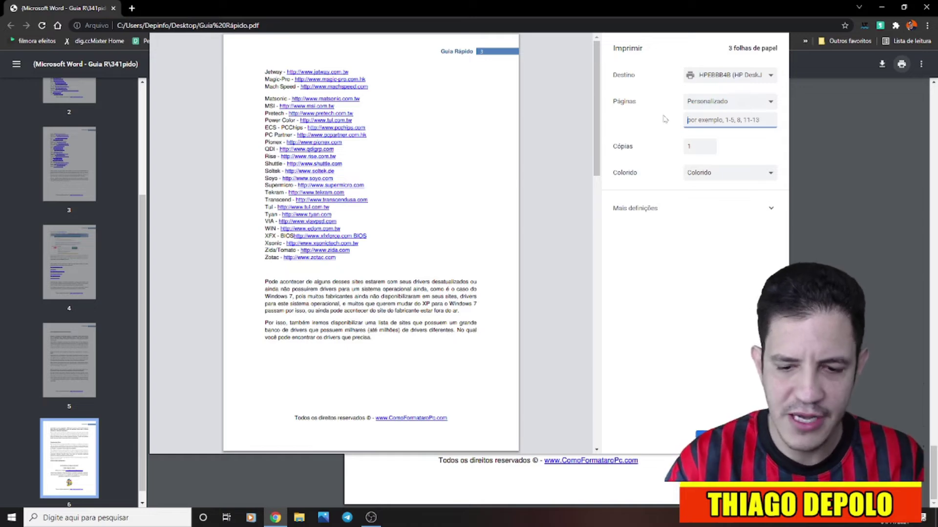
type("2-4")
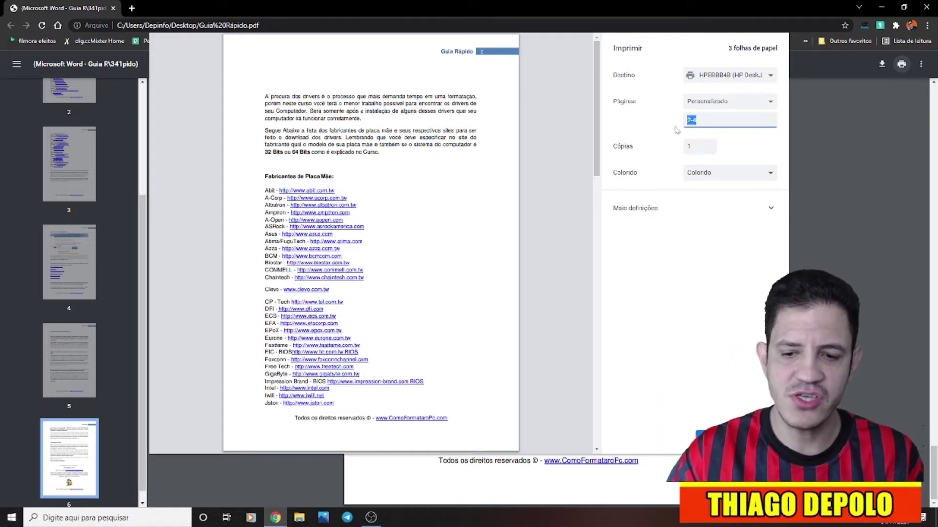
key("BackSpace")
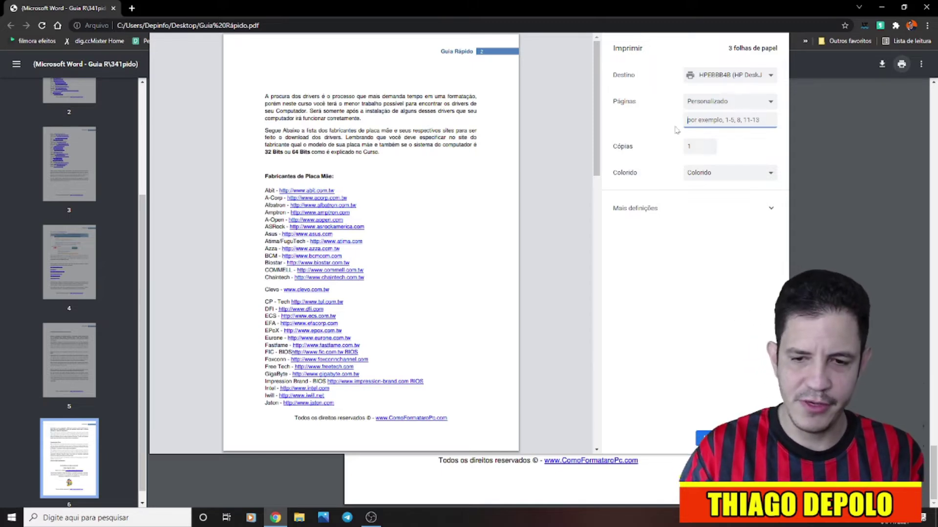
type("3")
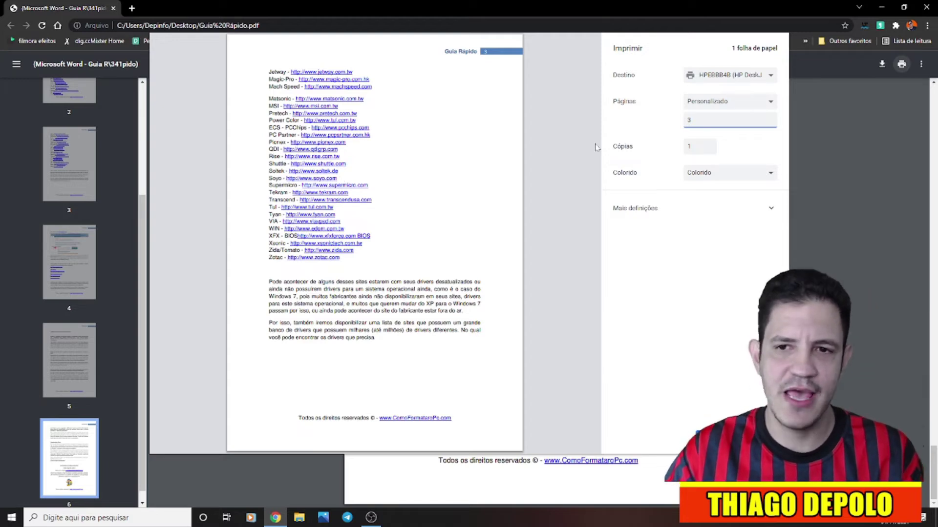
key("BackSpace")
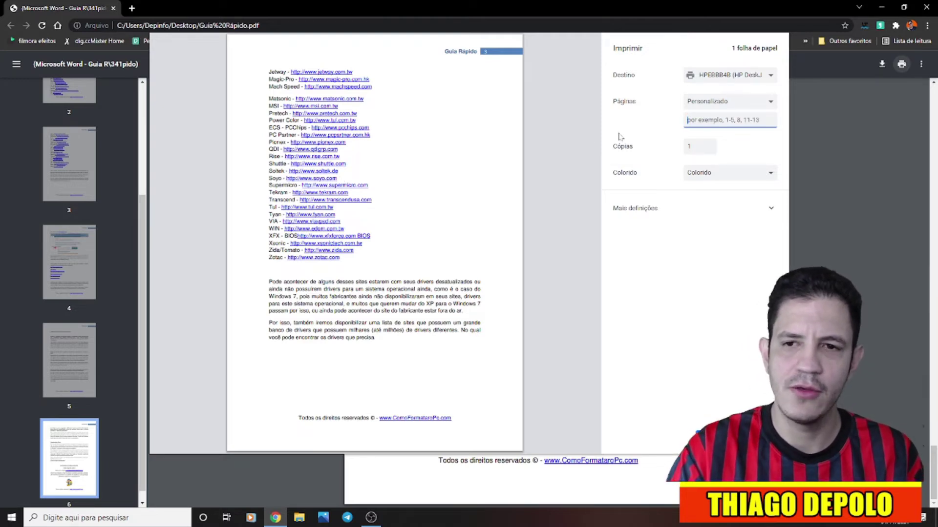
type("1")
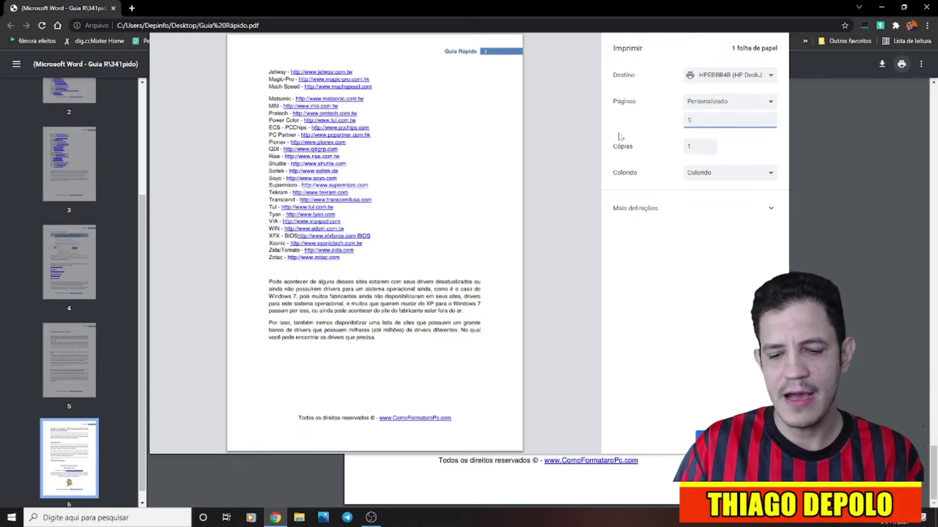
type(",")
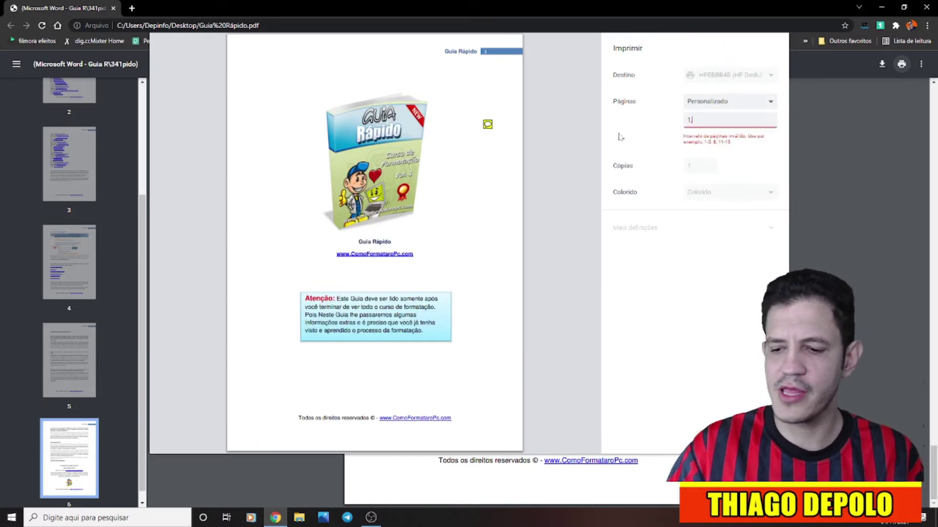
type("3,6")
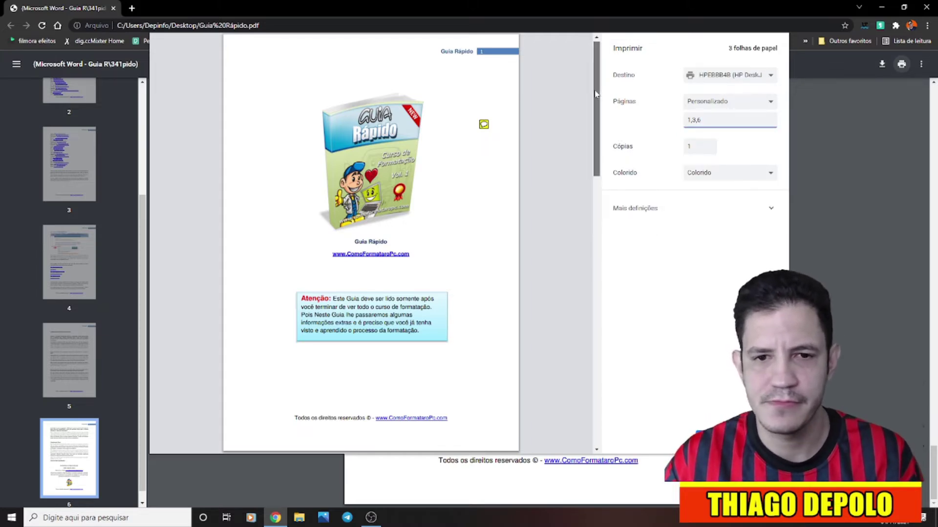
mouse_move(596, 93)
left_mouse_down()
mouse_move(602, 102)
mouse_move(600, 66)
left_mouse_up()
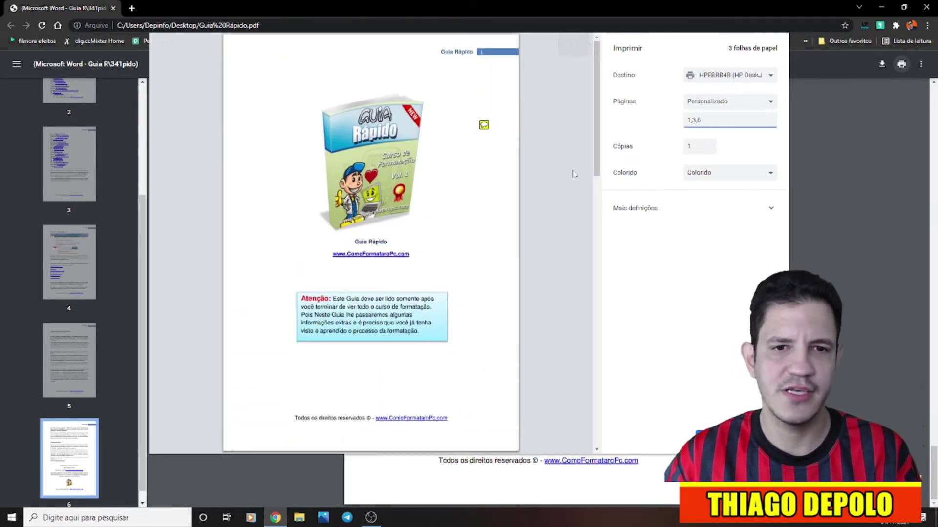
left_click(716, 76)
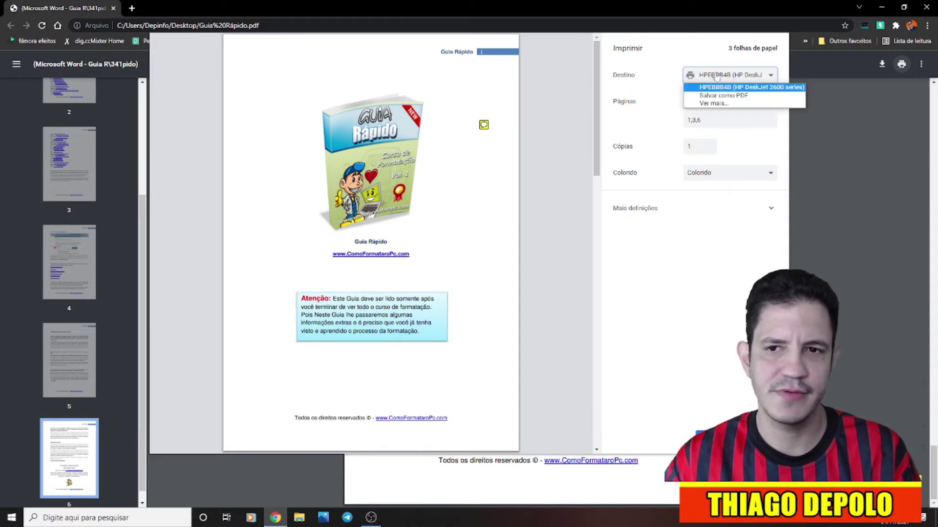
left_click(717, 77)
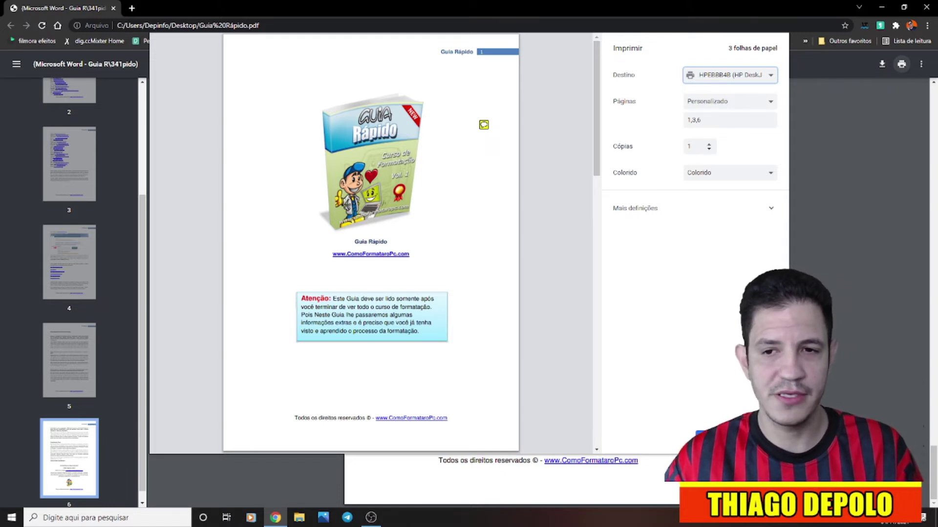
Keep Color, expand More settings, and keep 300 dpi quality and default scale
left_click(710, 180)
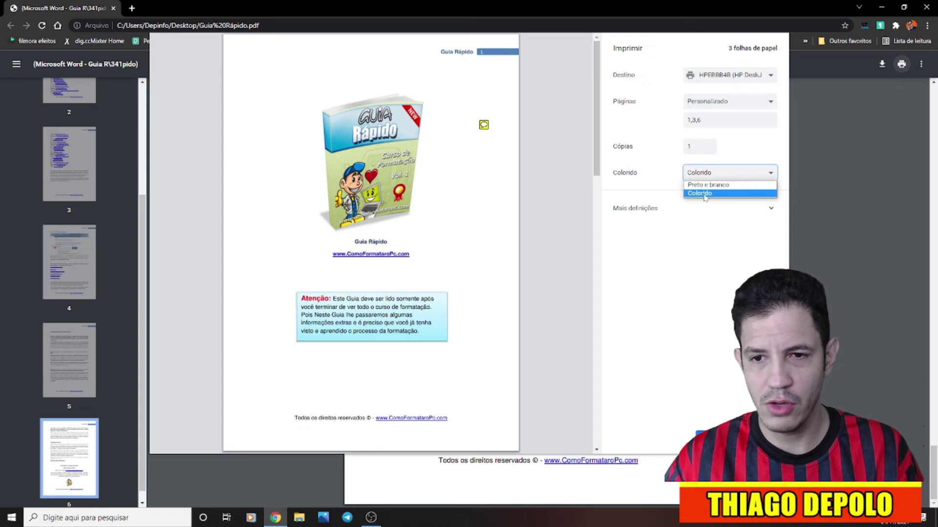
left_click(704, 193)
left_click(645, 212)
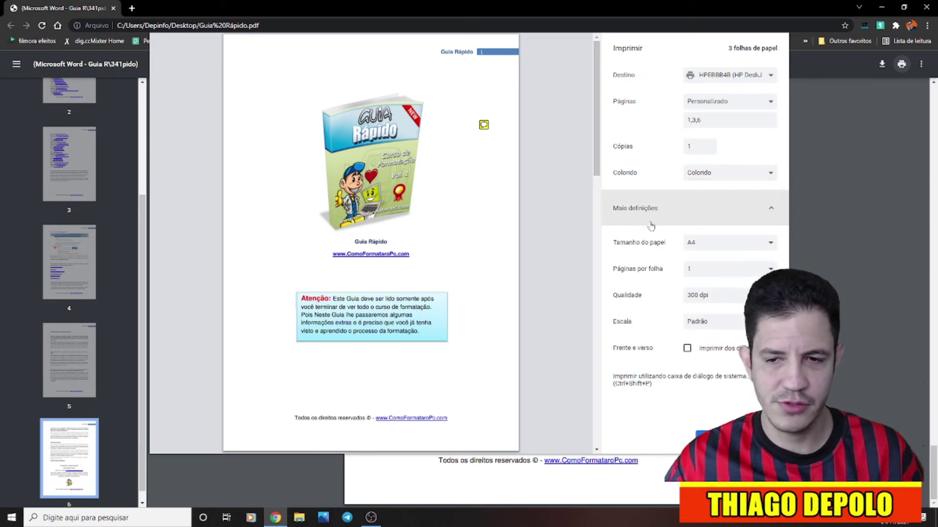
left_click(715, 299)
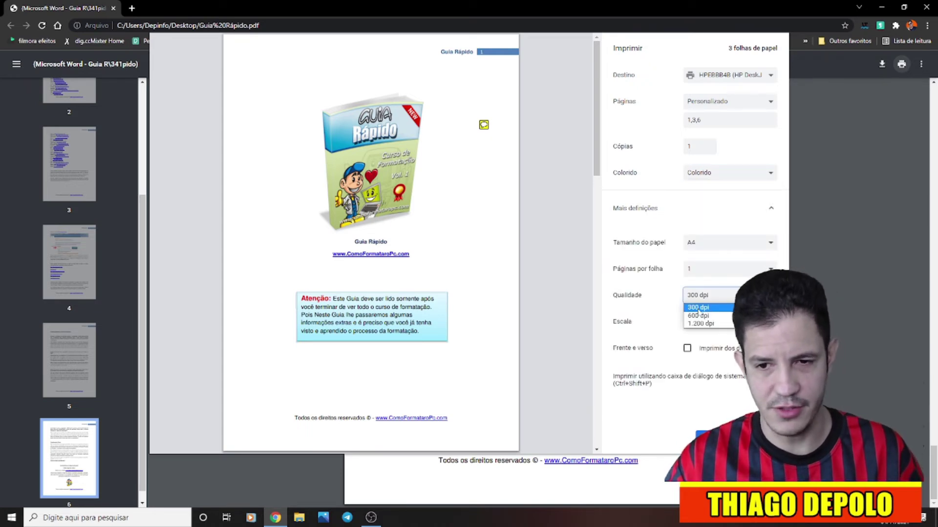
left_click(699, 310)
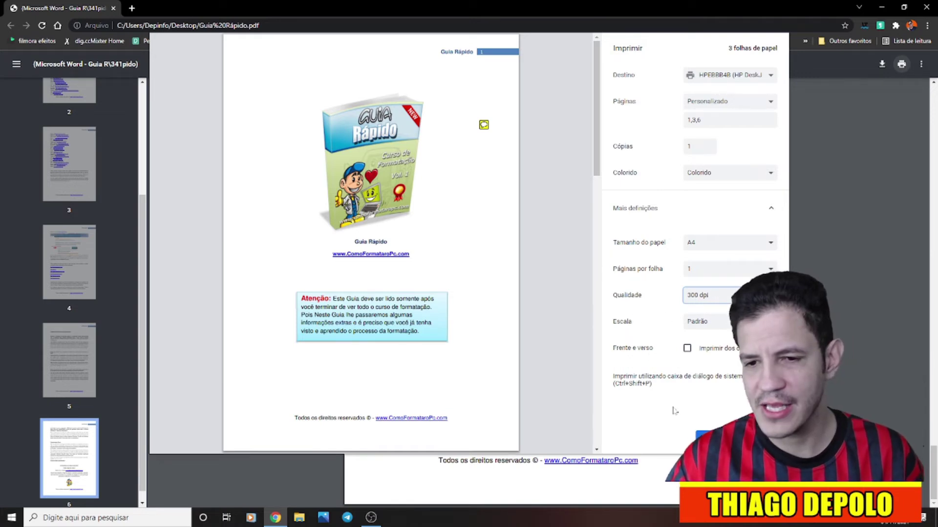
left_click(698, 323)
left_click(698, 335)
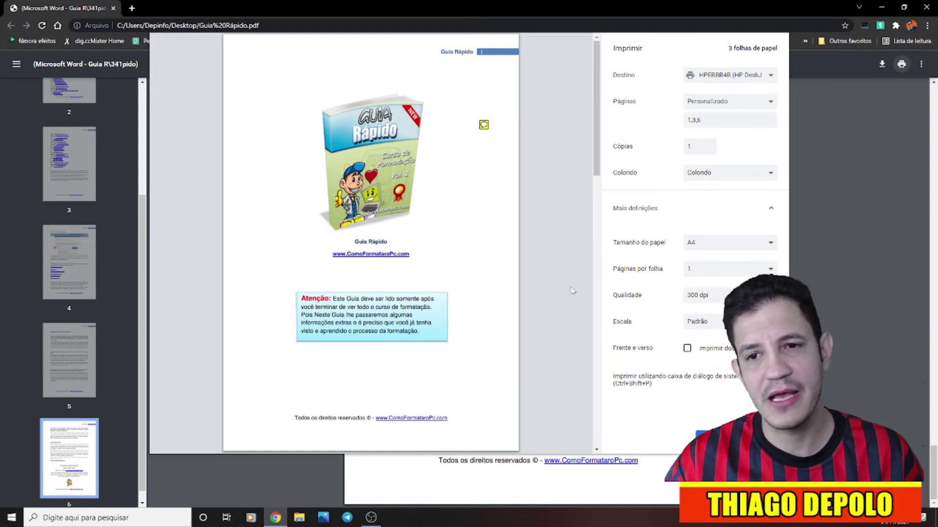
Try page ranges 1-6 and 1, then set the custom pages to 1,5,6
key("shift+Tab")
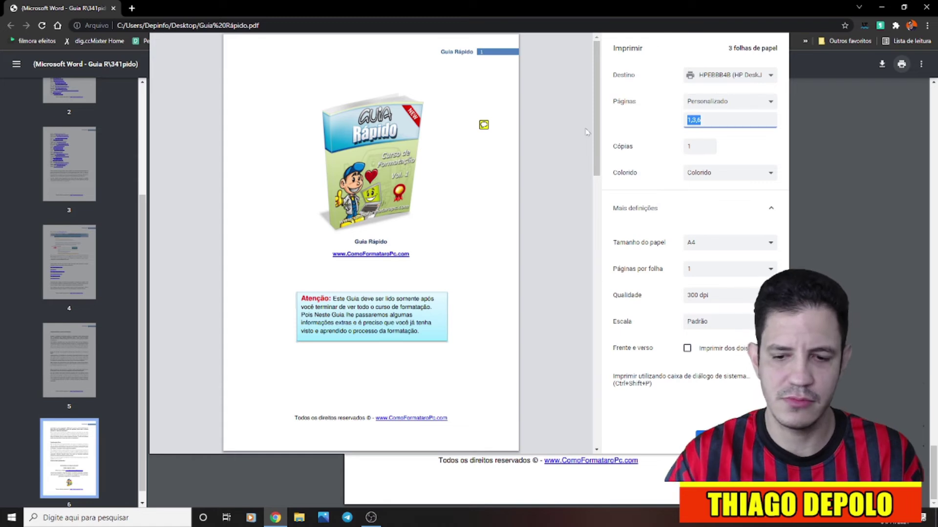
key("BackSpace")
type("1-")
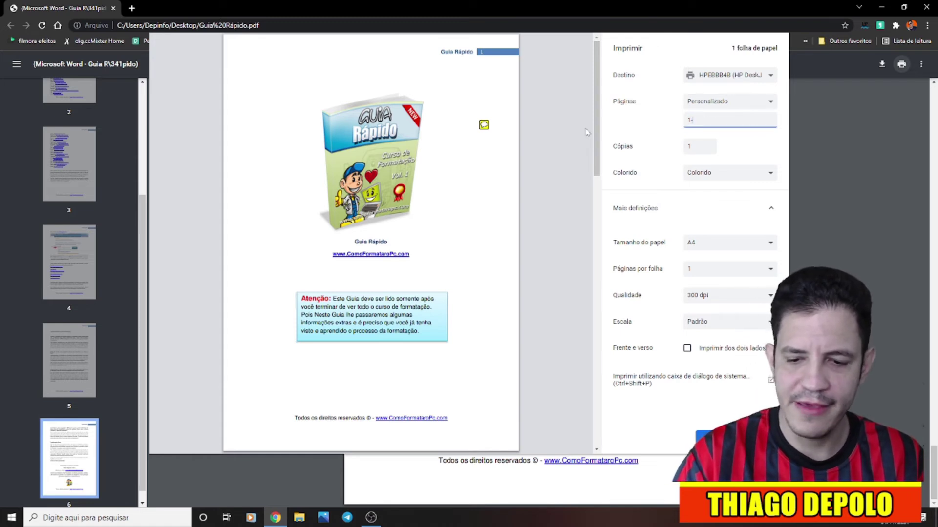
type("6")
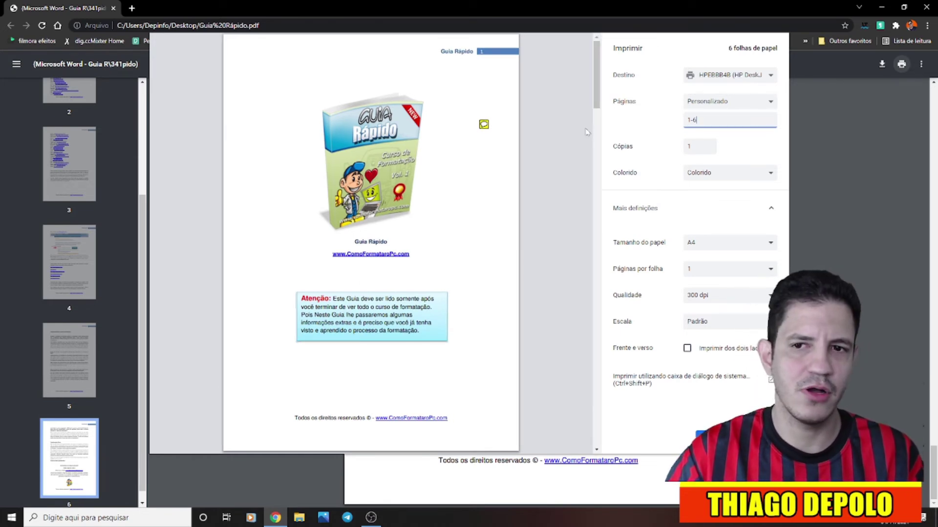
key("BackSpace")
key("BackSpace")
key("BackSpace")
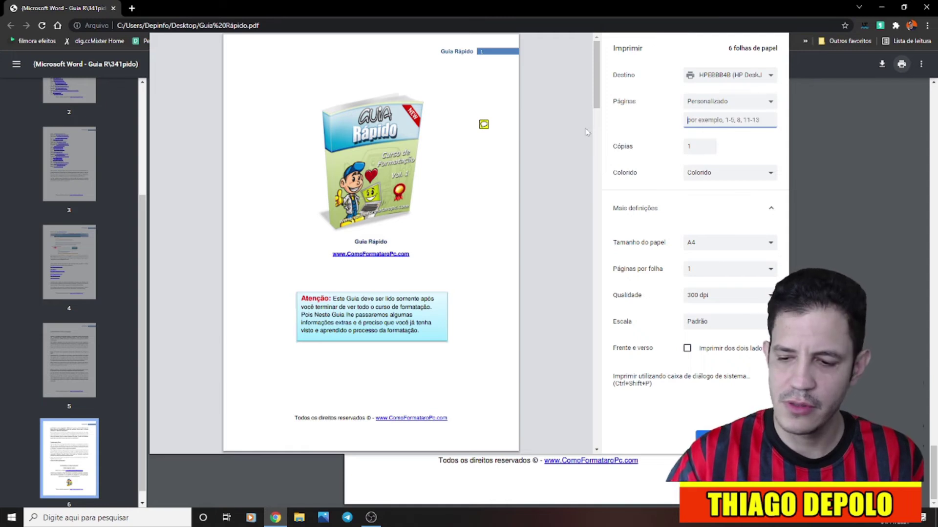
type("1")
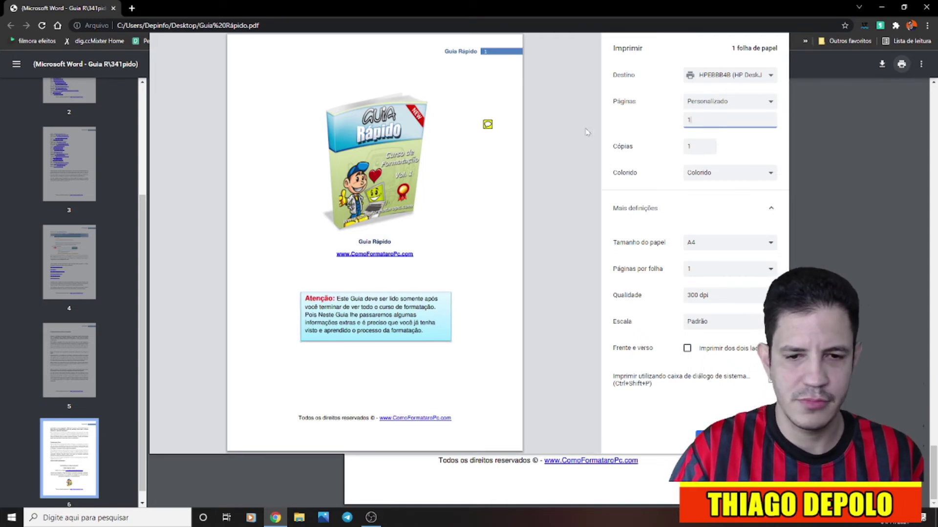
key("BackSpace")
type("1")
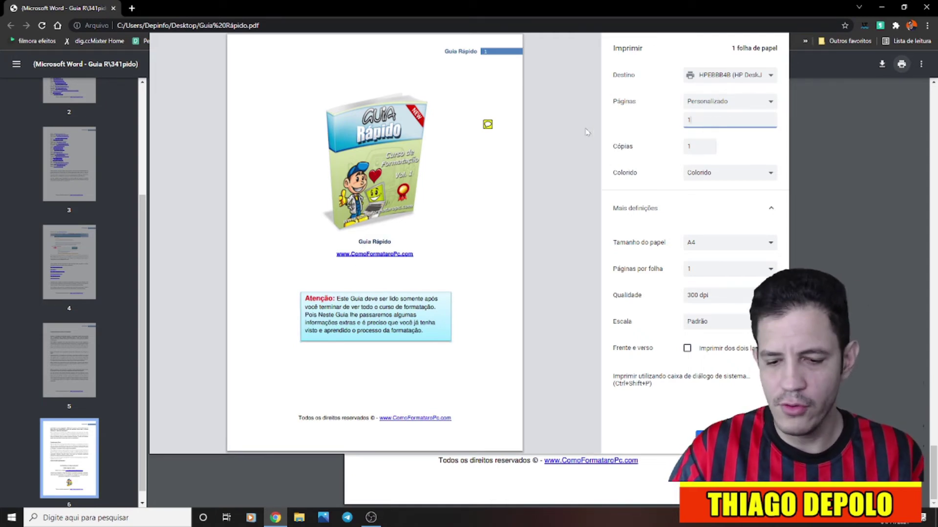
type(",5")
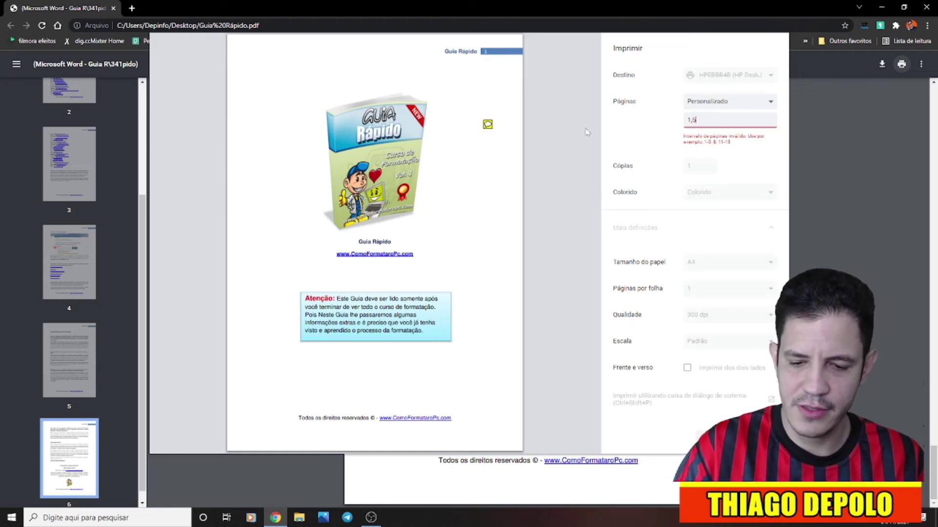
type(",6")
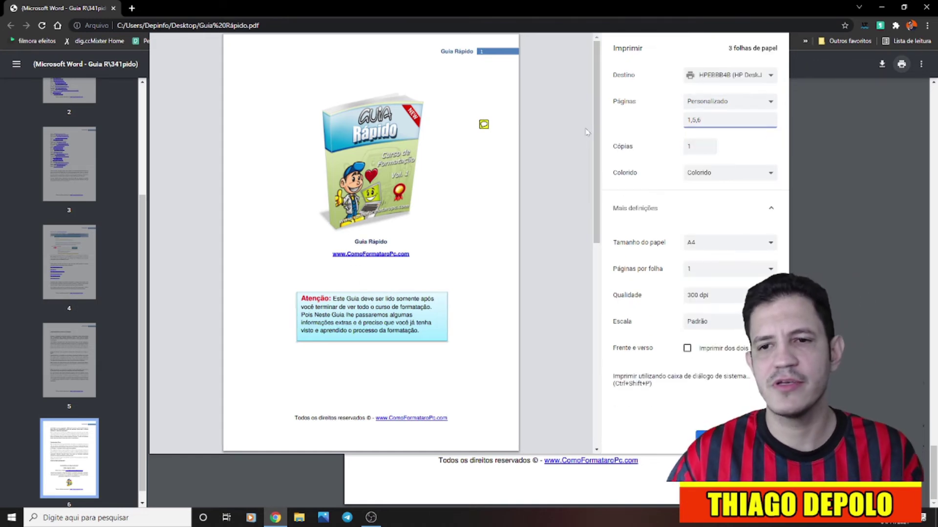